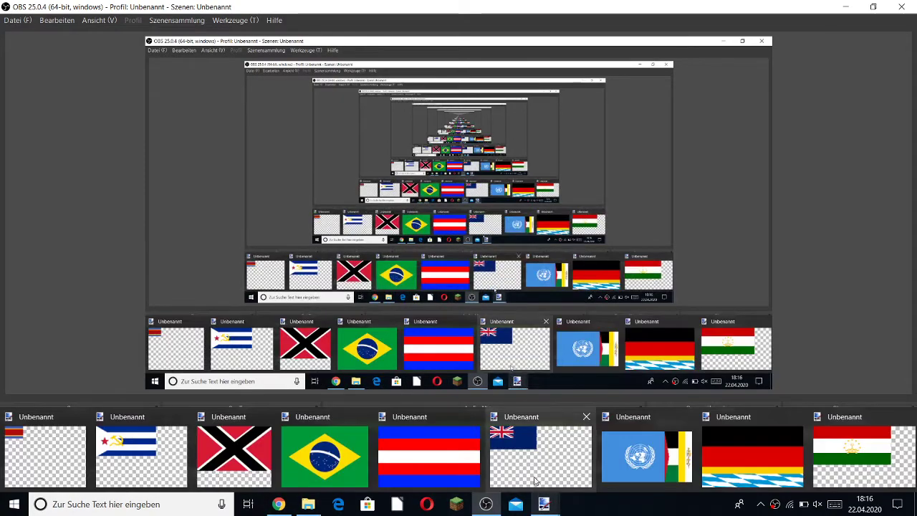
Switch to paint.net and examine the flag image with blue, yellow and red stripes up close.
mouse_move(60, 455)
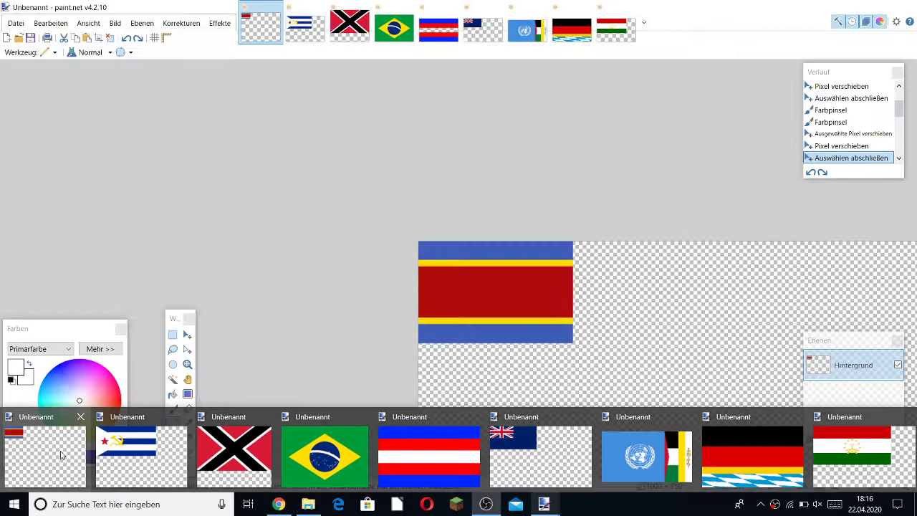
click(61, 455)
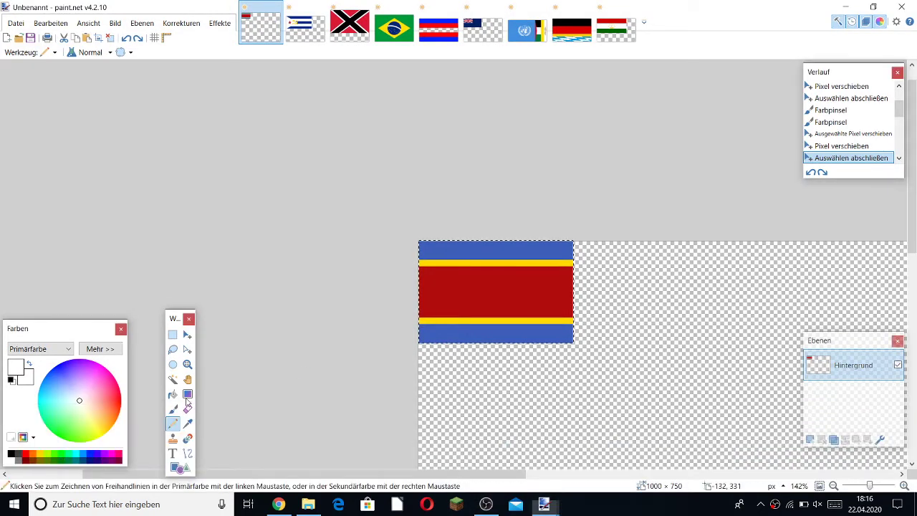
scroll(734, 310, up, 3)
scroll(735, 323, down, 3)
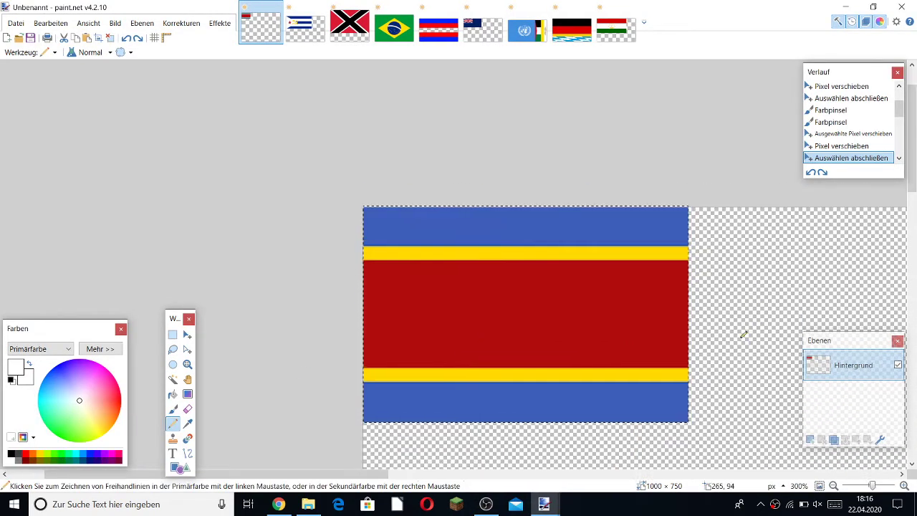
scroll(741, 332, up, 2)
scroll(535, 331, up, 1)
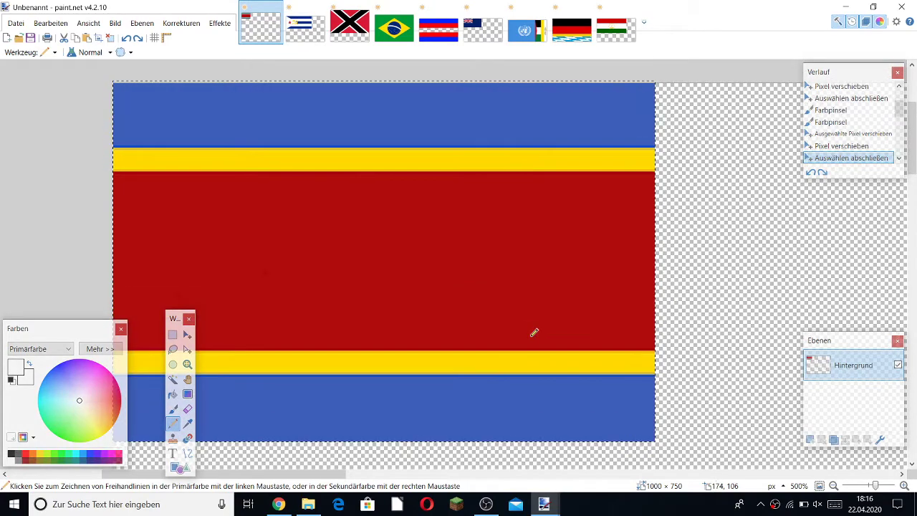
scroll(535, 332, down, 1)
scroll(533, 331, up, 1)
scroll(533, 331, down, 1)
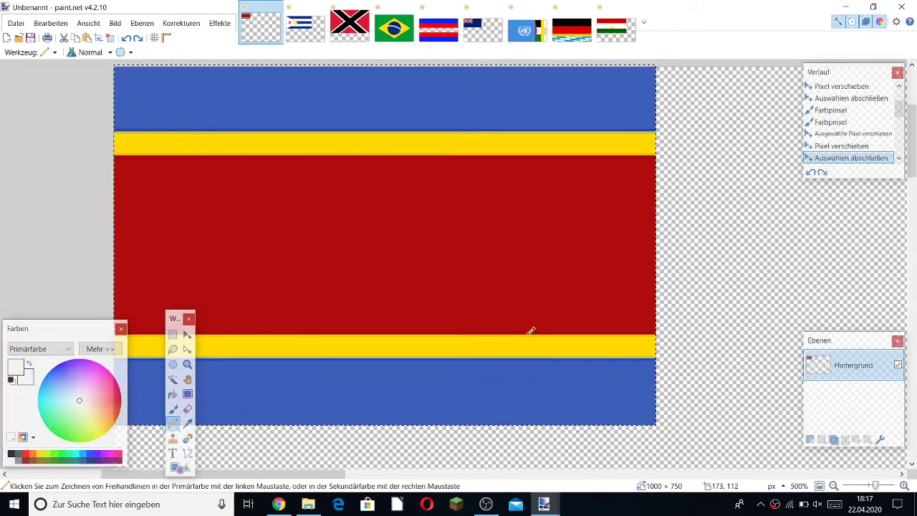
scroll(528, 328, up, 1)
scroll(527, 329, down, 1)
scroll(525, 332, down, 1)
scroll(525, 333, down, 1)
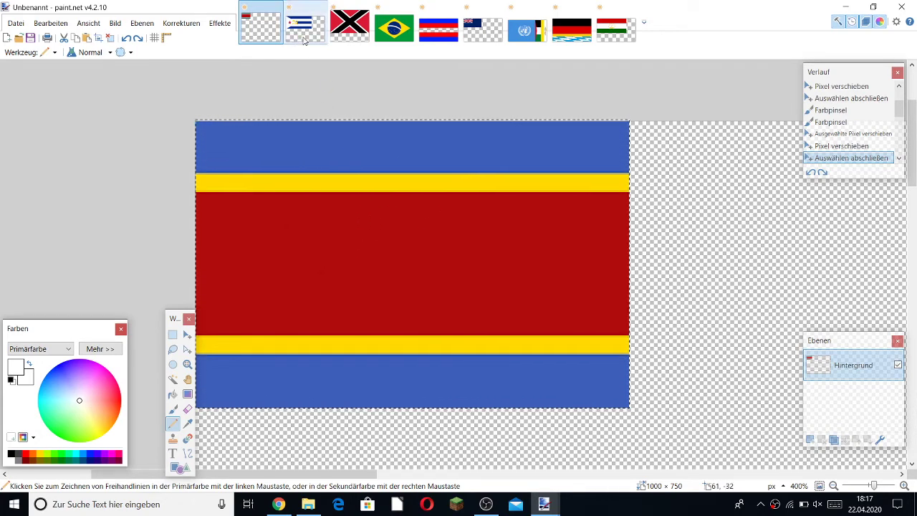
View the blue-and-white striped flag with hammer and sickle and the red flag with the black diagonal cross.
key(ctrl+Tab)
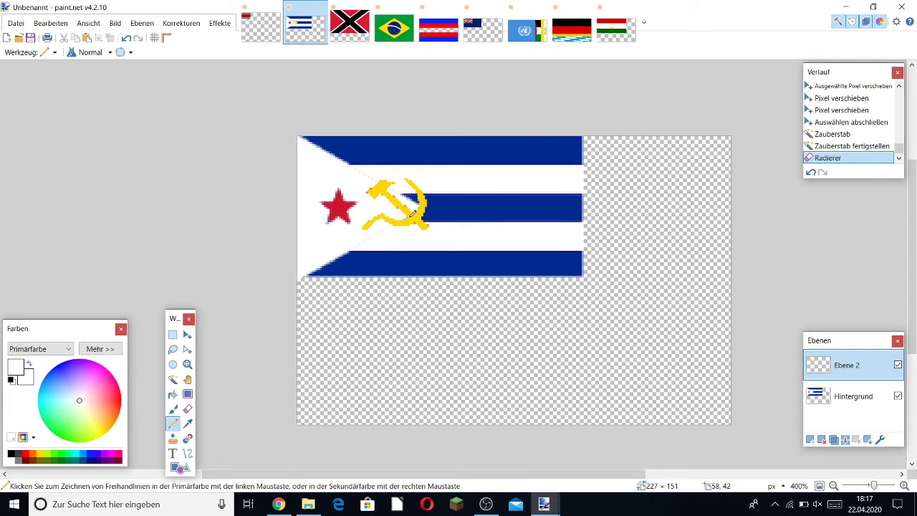
scroll(397, 190, up, 2)
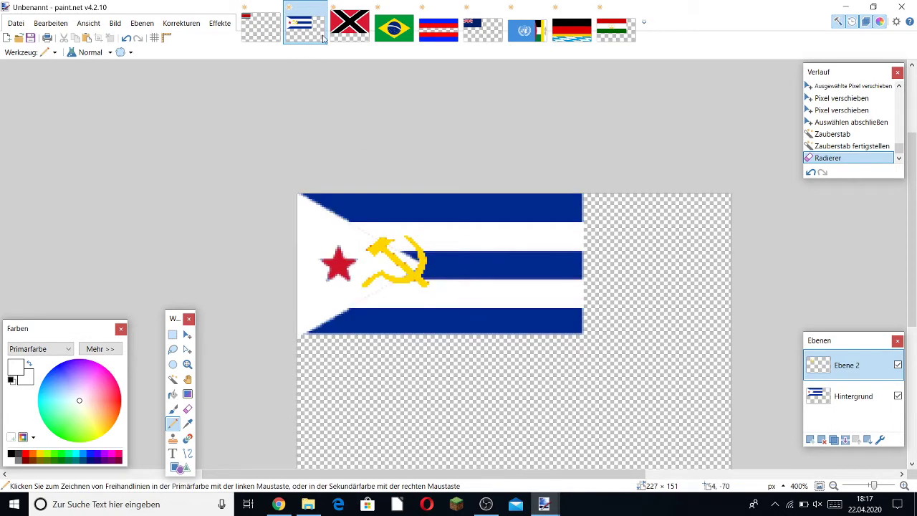
click(351, 29)
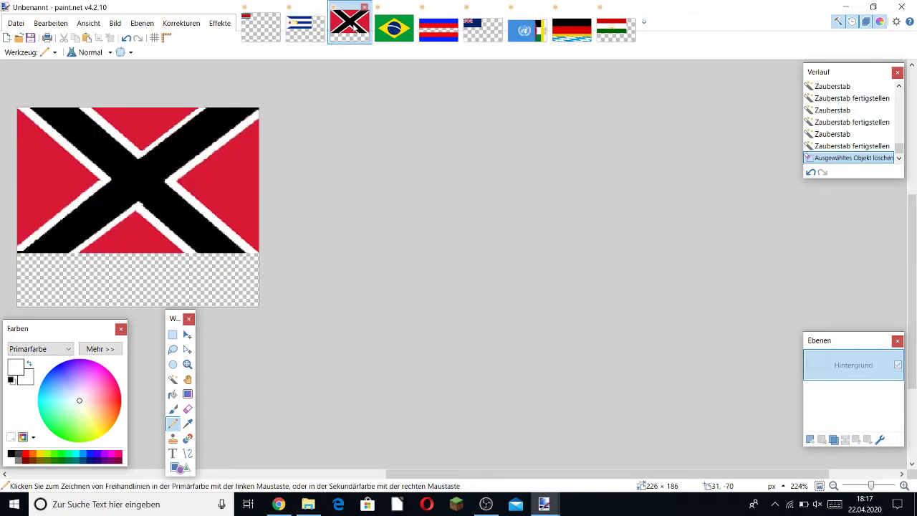
scroll(170, 177, up, 1)
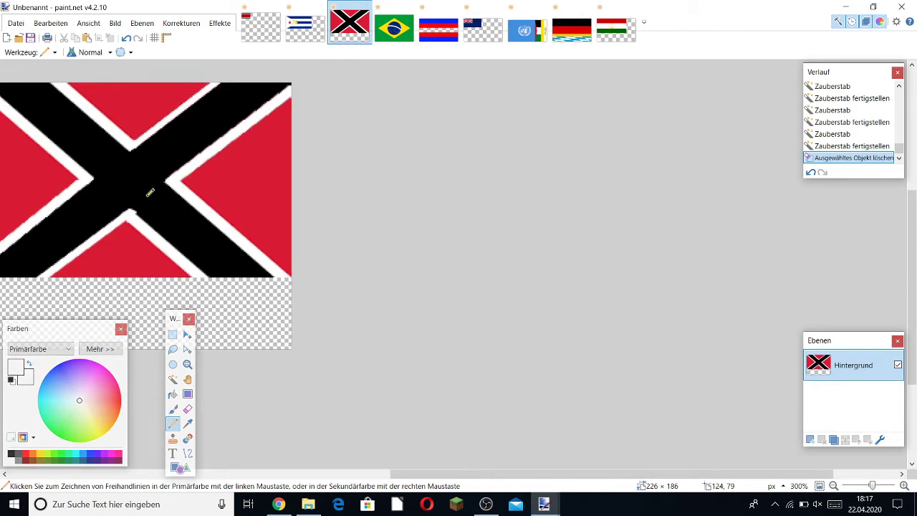
scroll(152, 192, left, 3)
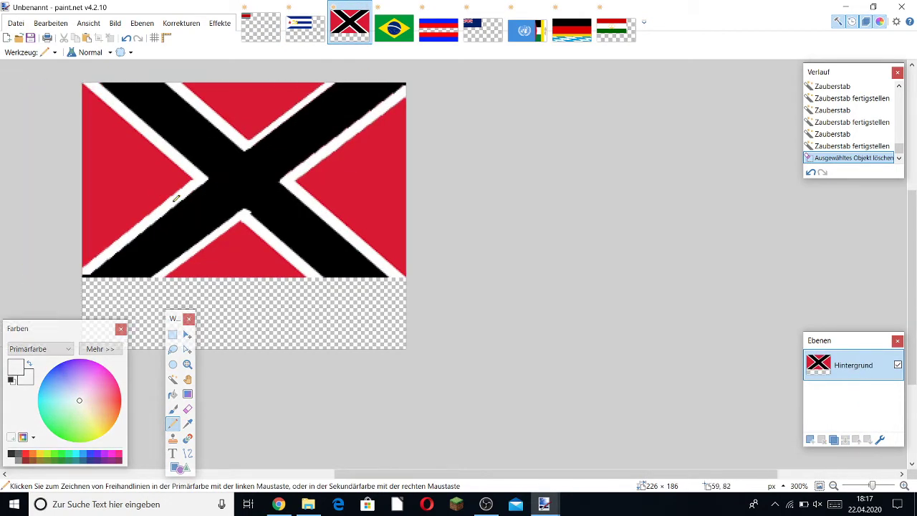
scroll(199, 206, up, 2)
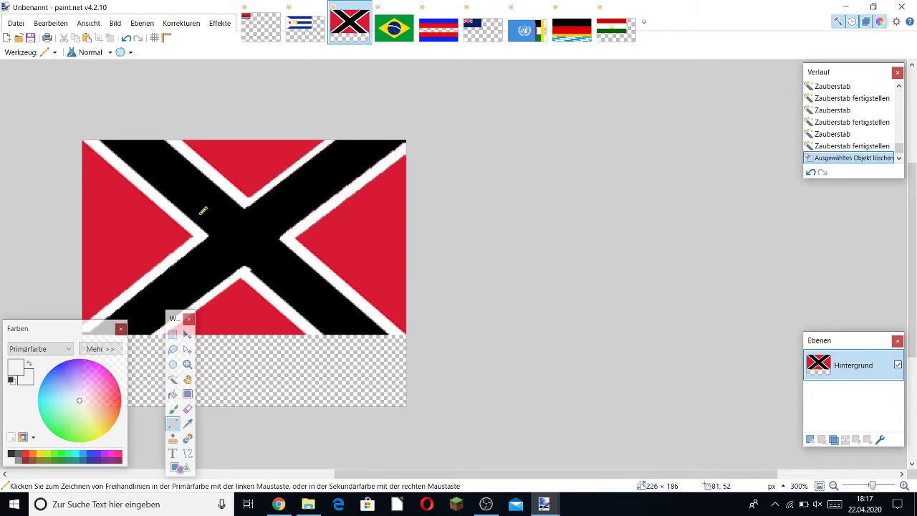
Switch to Chrome, search Google for "novorosiy" and skim the German Wikipedia article Neurussland.
click(278, 505)
drag(277, 63, 2, 270)
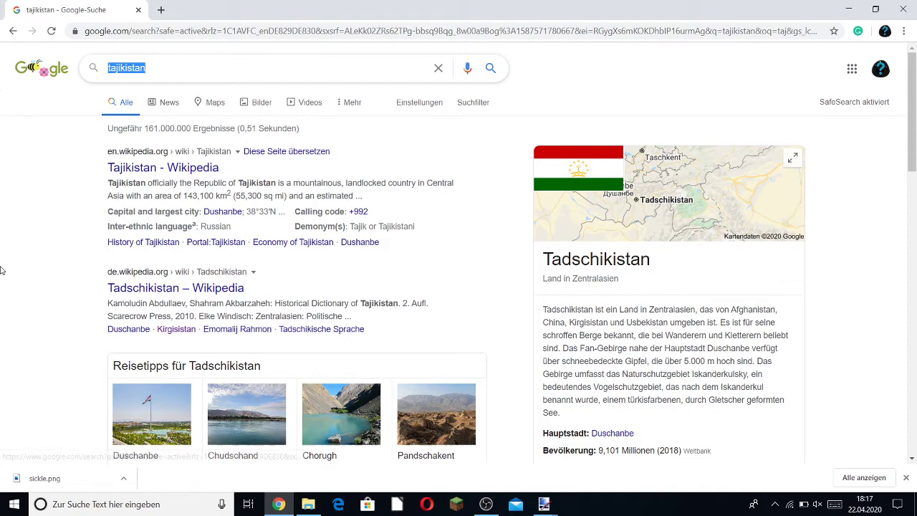
text(novorosiy)
key(Return)
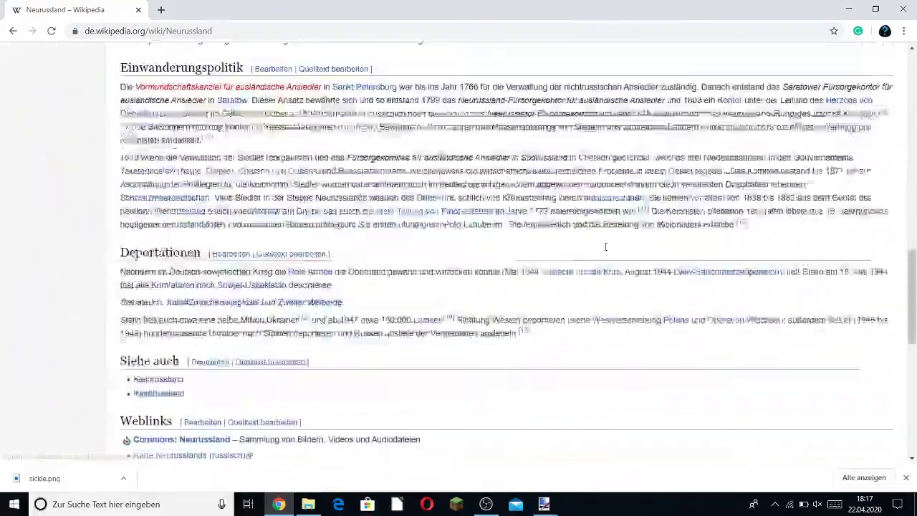
scroll(605, 246, down, 5)
scroll(102, 190, up, 15)
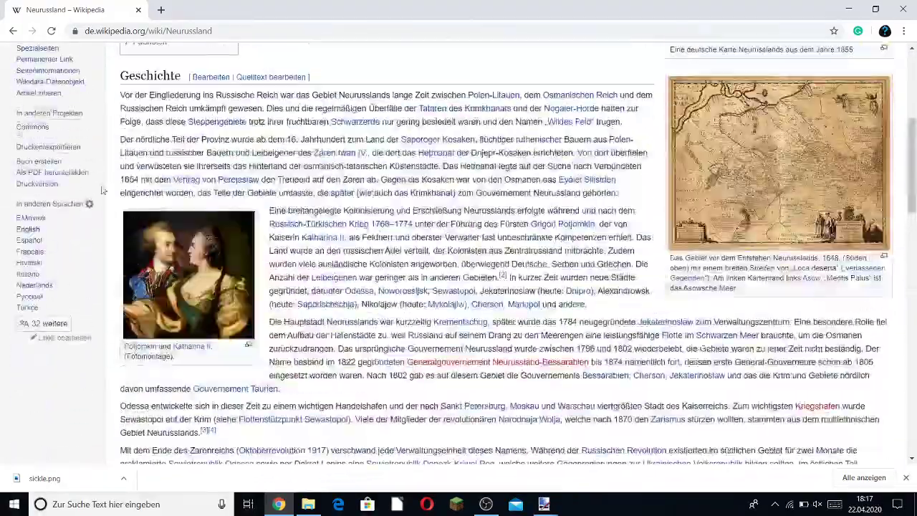
Switch back to paint.net and examine the Brazilian flag image with its starry blue disc up close.
key(alt+Tab)
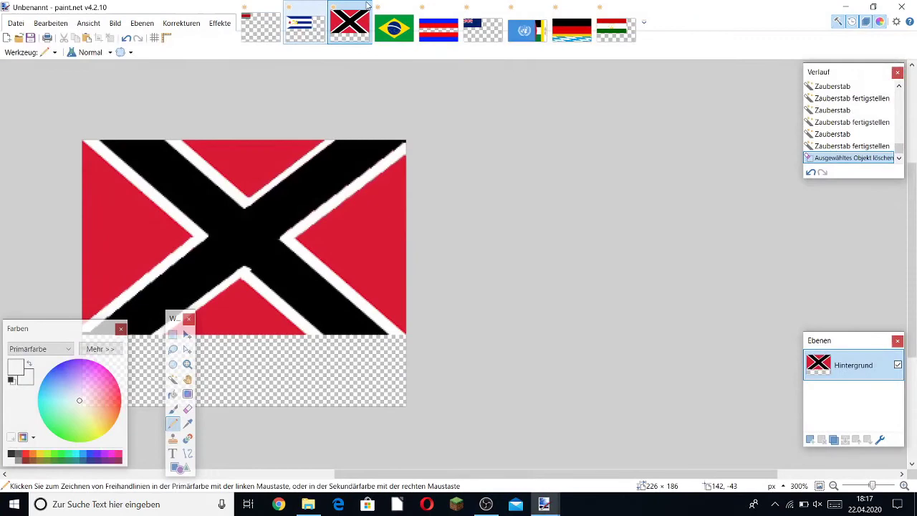
click(393, 23)
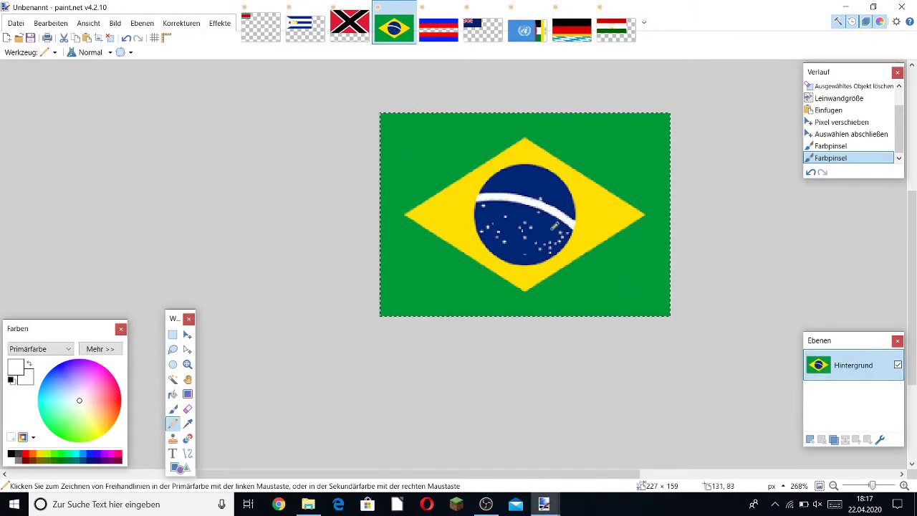
scroll(554, 226, up, 7)
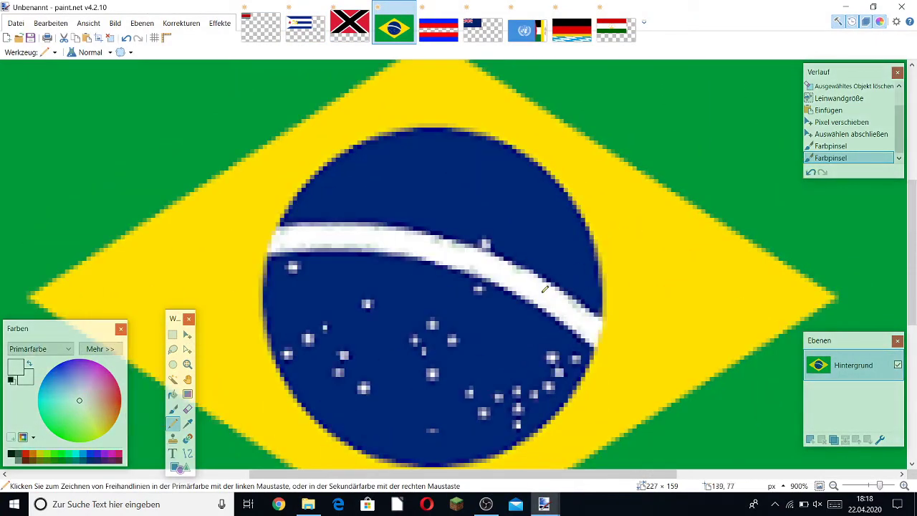
scroll(545, 288, down, 2)
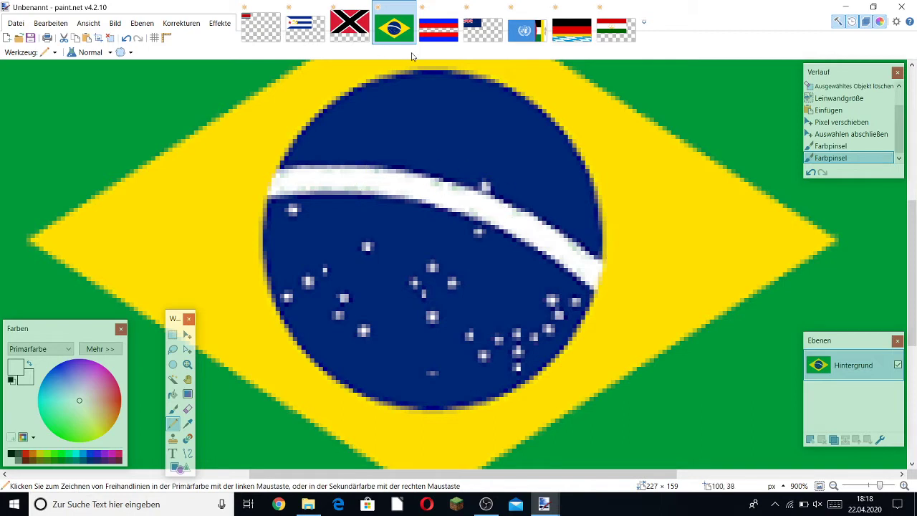
View the blue, red and white striped flag image and the blue flag with the Union Jack canton.
click(436, 18)
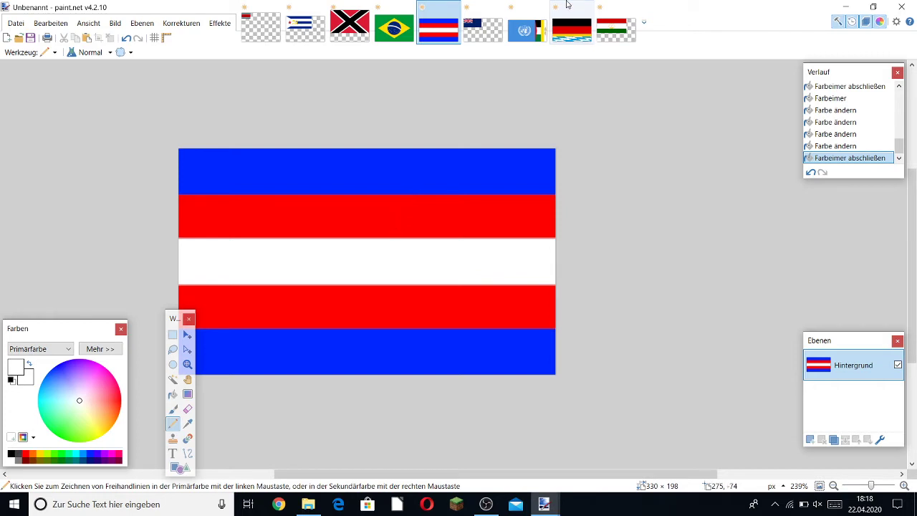
click(483, 34)
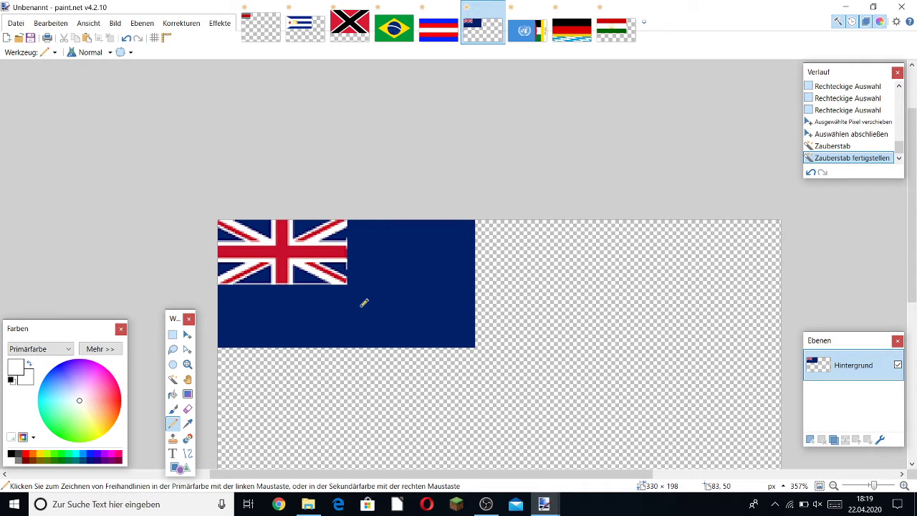
Examine the flag image combining the United Nations emblem with vertical strips of other flags.
click(538, 22)
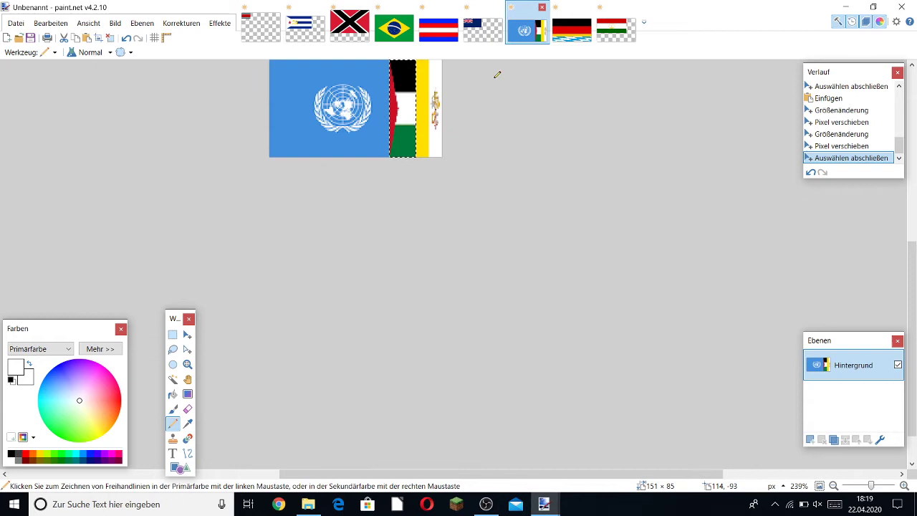
scroll(429, 105, up, 4)
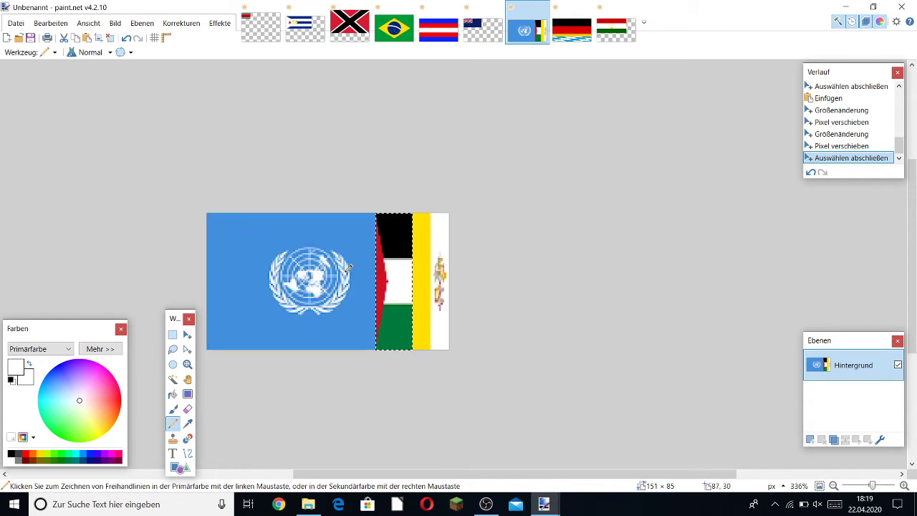
scroll(347, 275, down, 4)
scroll(332, 208, up, 4)
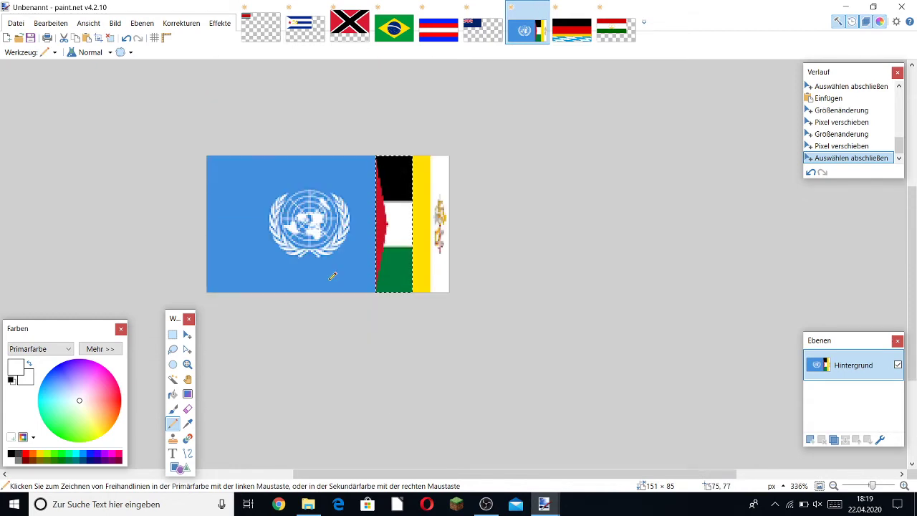
scroll(328, 294, down, 2)
scroll(317, 272, up, 1)
scroll(423, 366, up, 2)
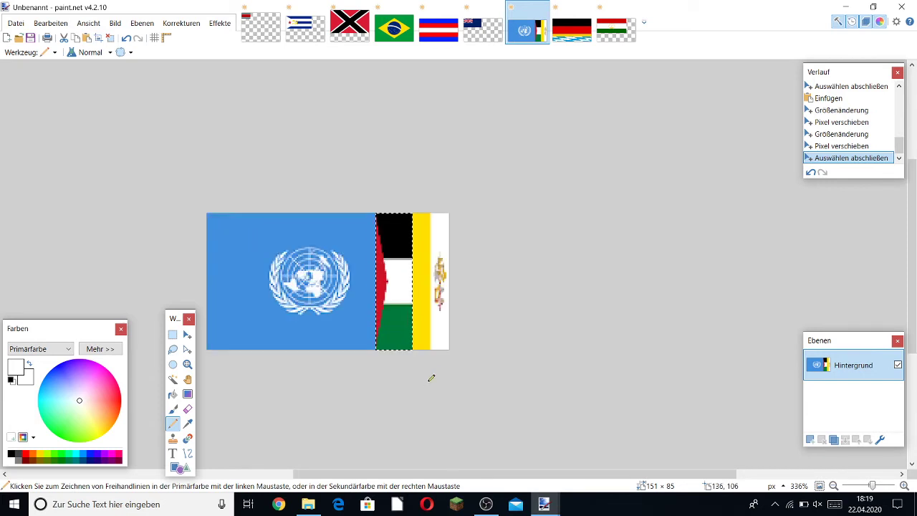
scroll(494, 324, up, 1)
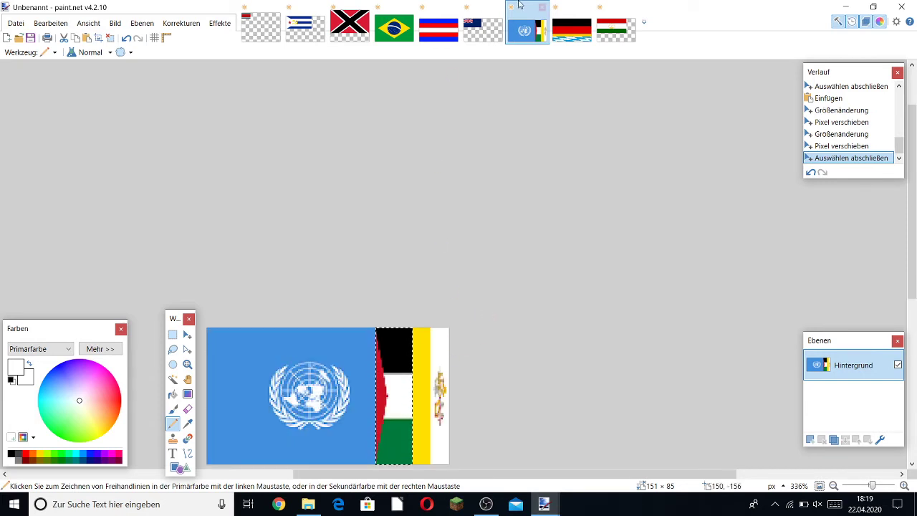
View the German flag with the Bavarian lozenge strip and examine the Tajikistan flag image with its golden crown emblem.
click(585, 40)
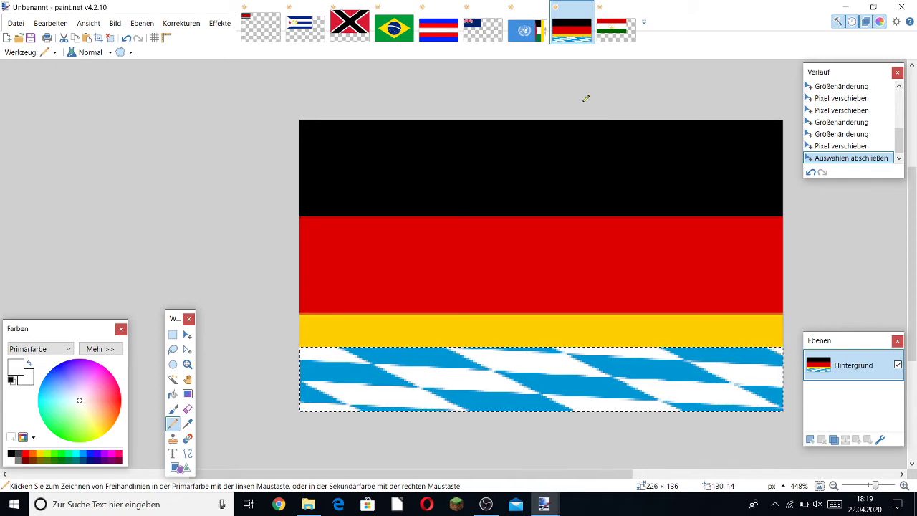
click(610, 33)
scroll(423, 278, up, 4)
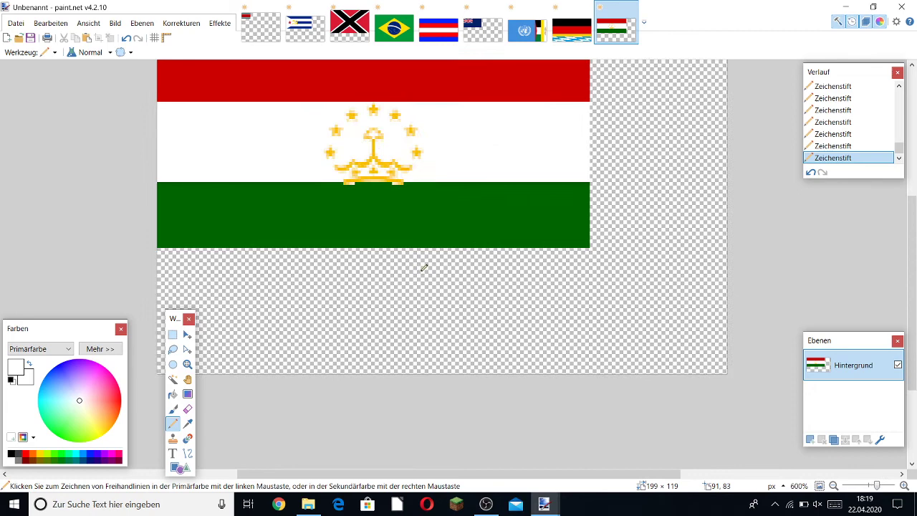
scroll(416, 209, down, 2)
scroll(365, 279, down, 2)
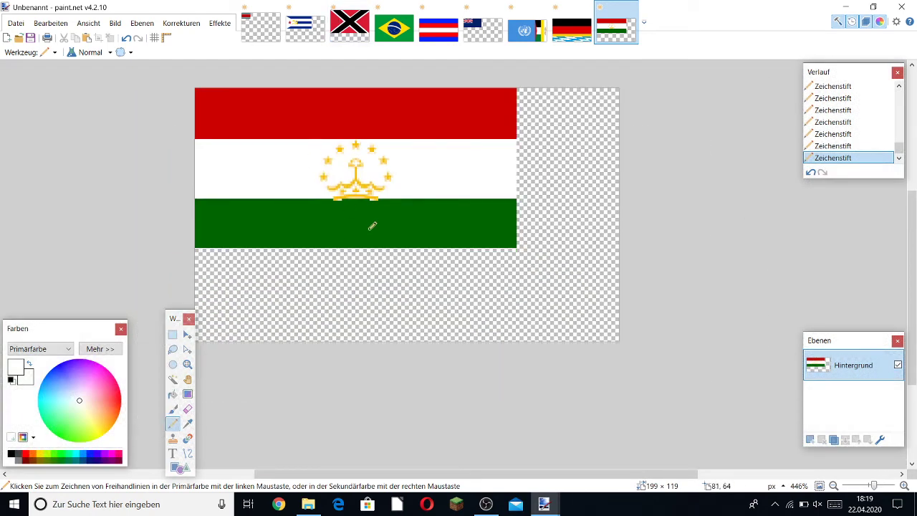
scroll(430, 265, up, 1)
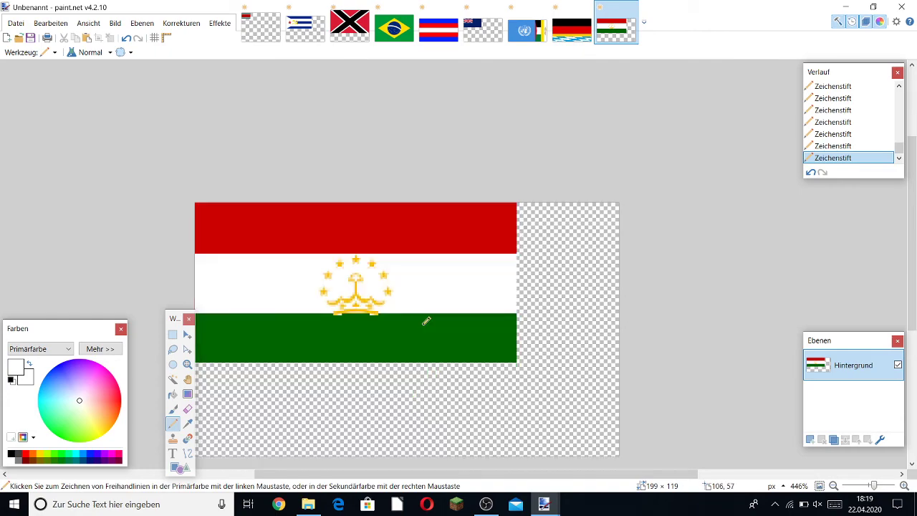
scroll(423, 322, down, 1)
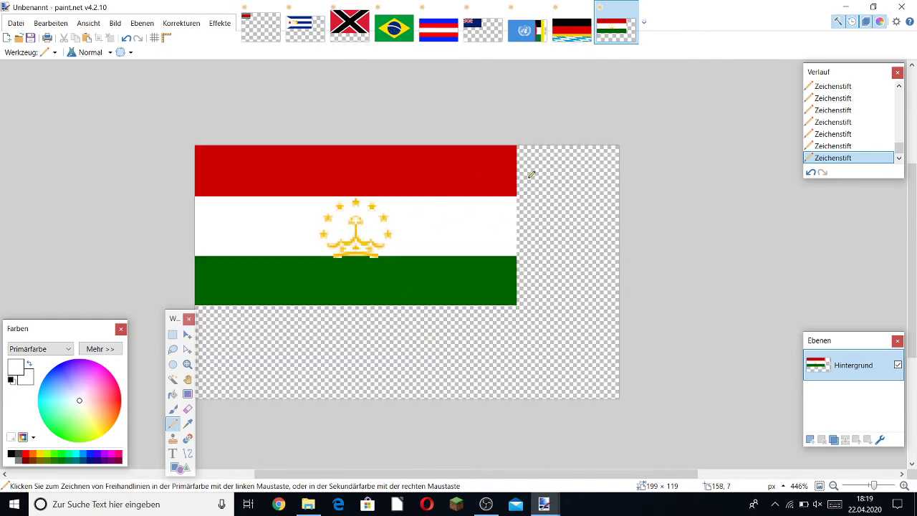
scroll(531, 174, up, 3)
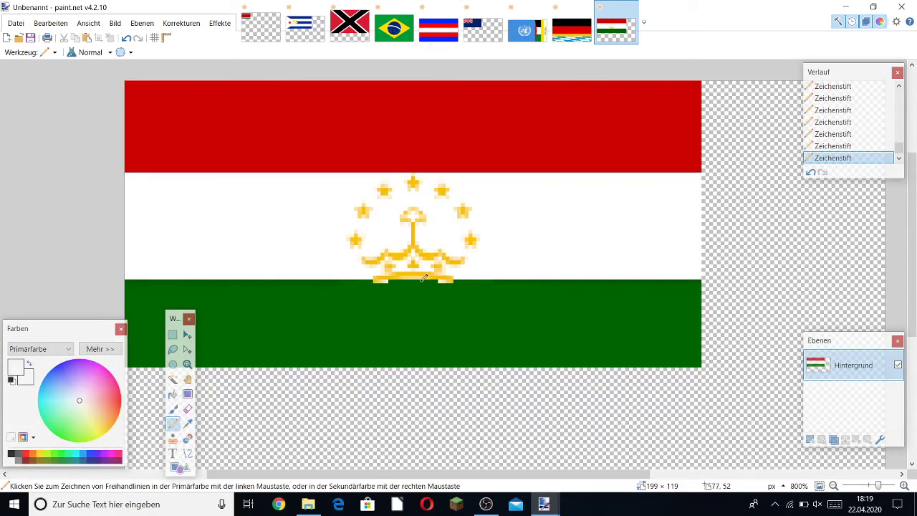